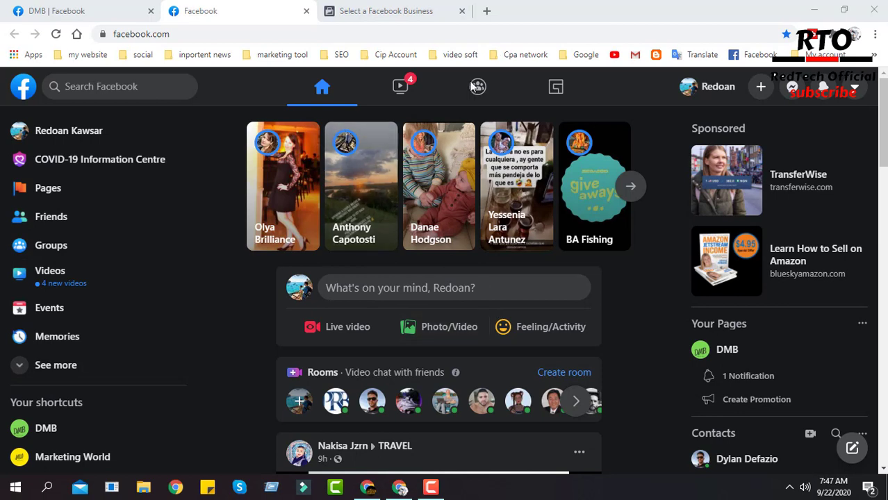
# Step: Load facebook.com/adsmanager/ in a new browser tab placed directly before the Business Manager tab
pyautogui.click(487, 11)
pyautogui.moveTo(516, 10); pyautogui.dragTo(359, 6)
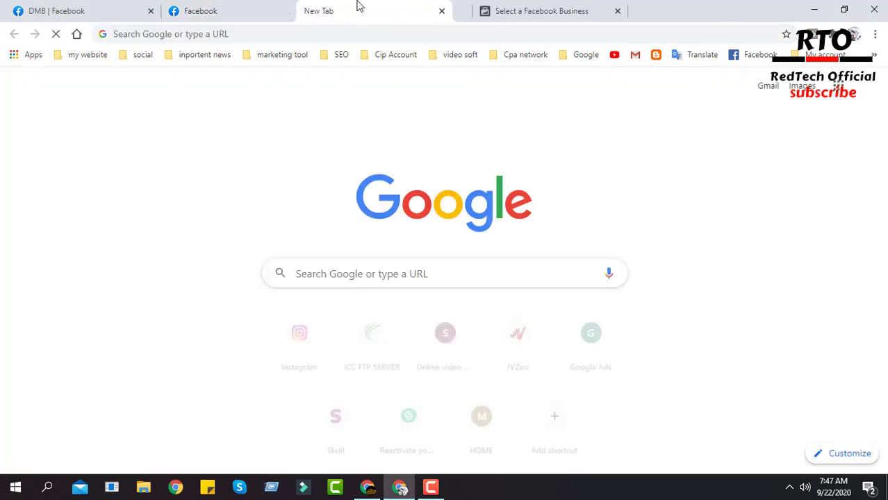
pyautogui.click(340, 36)
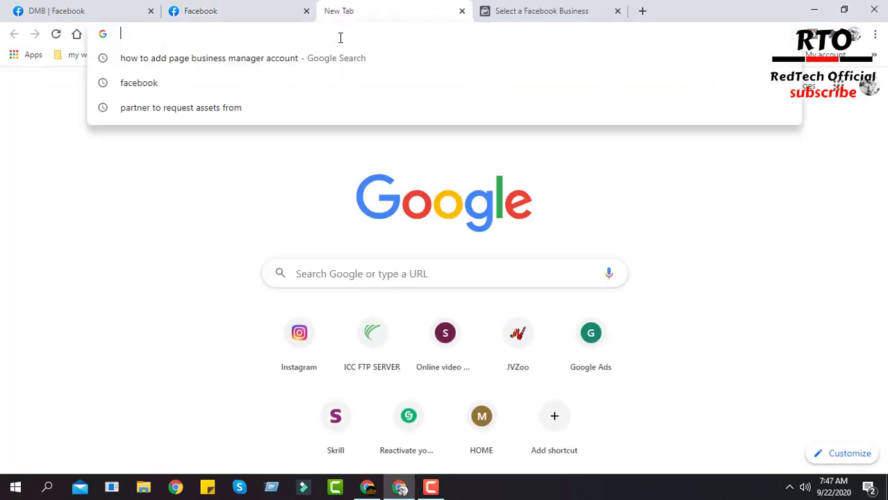
pyautogui.write('face')
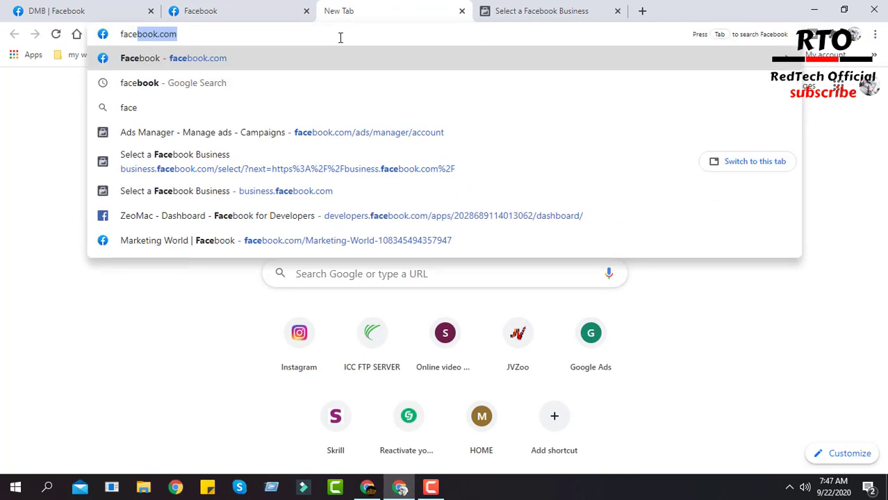
pyautogui.press('Right')
pyautogui.write('/ads')
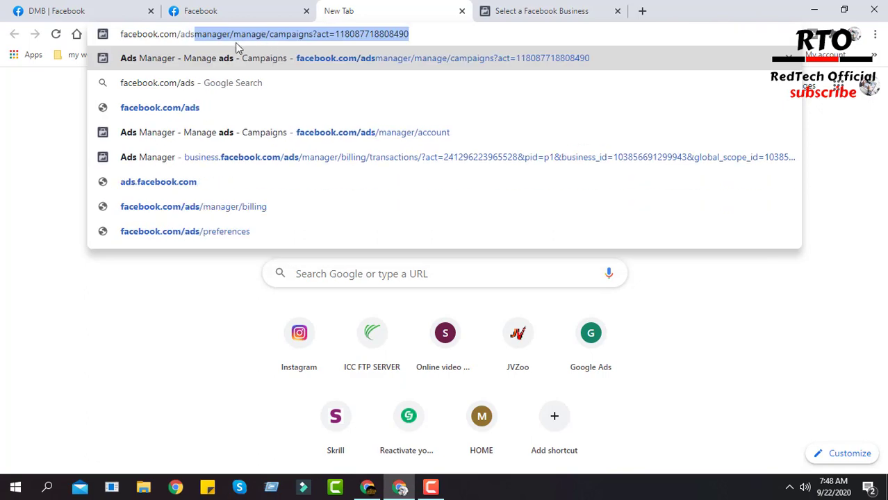
pyautogui.press('Return')
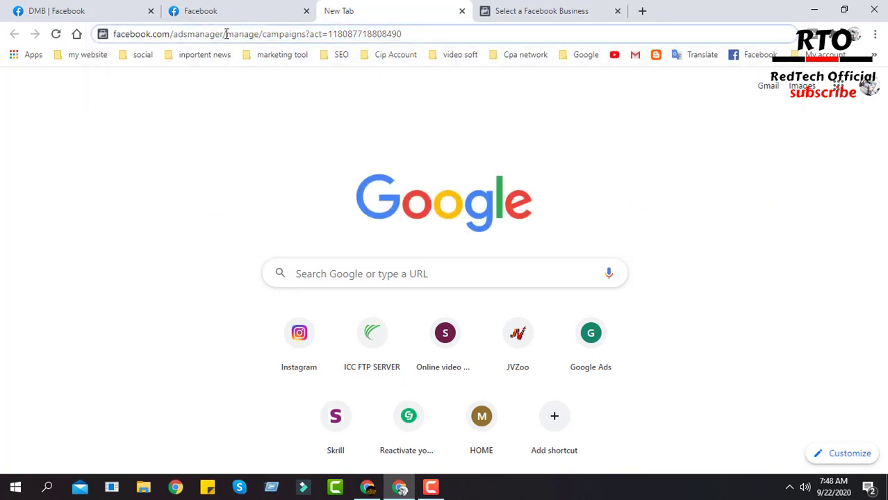
pyautogui.moveTo(226, 34); pyautogui.dragTo(496, 32)
pyautogui.press('BackSpace')
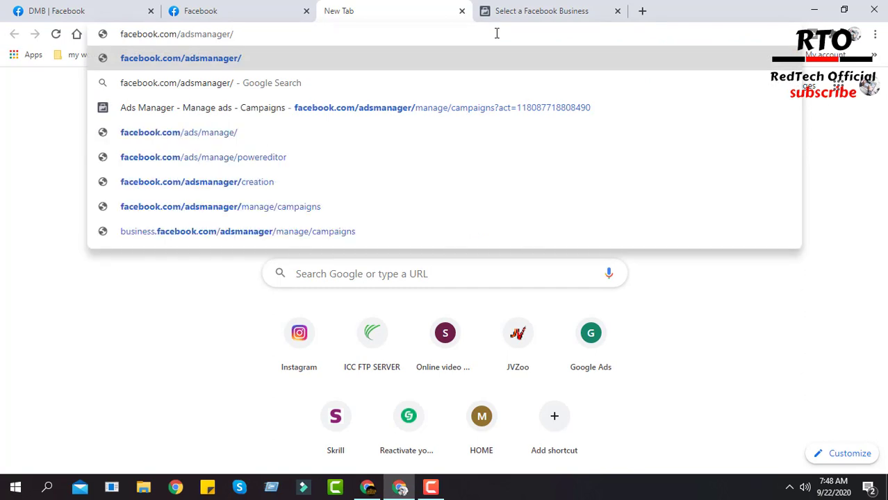
pyautogui.press('Return')
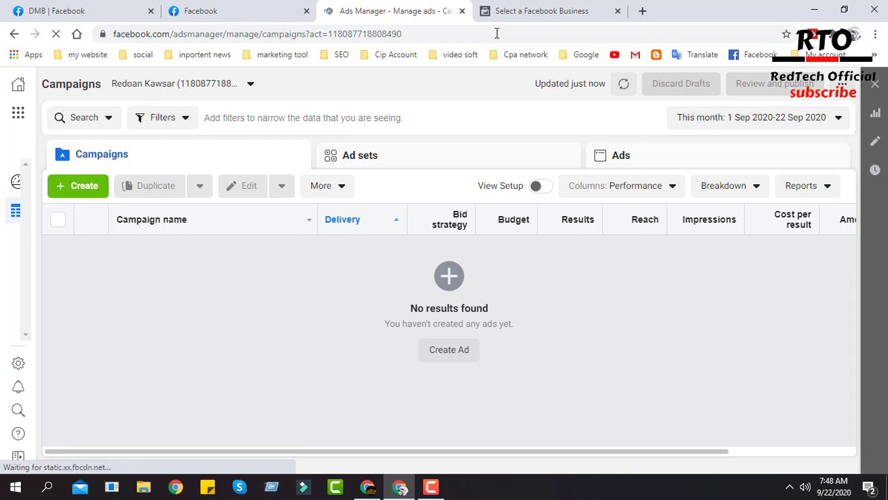
pyautogui.click(516, 8)
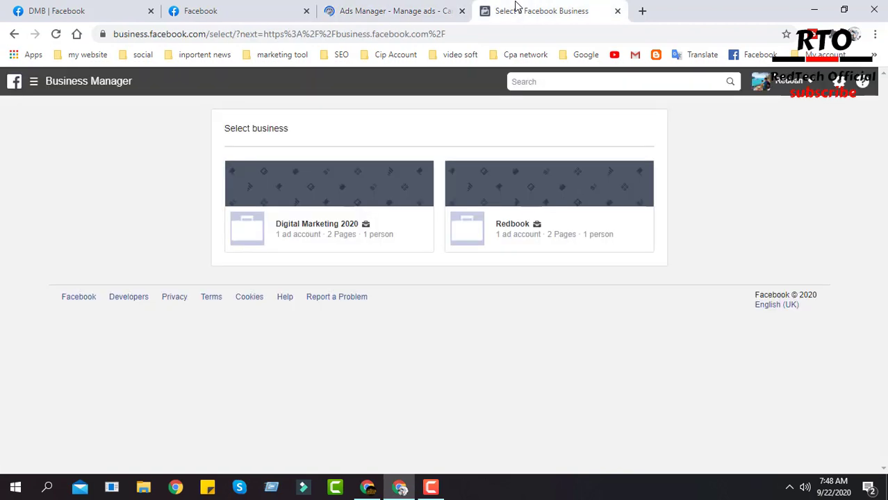
pyautogui.moveTo(207, 35); pyautogui.dragTo(519, 28)
pyautogui.press('BackSpace')
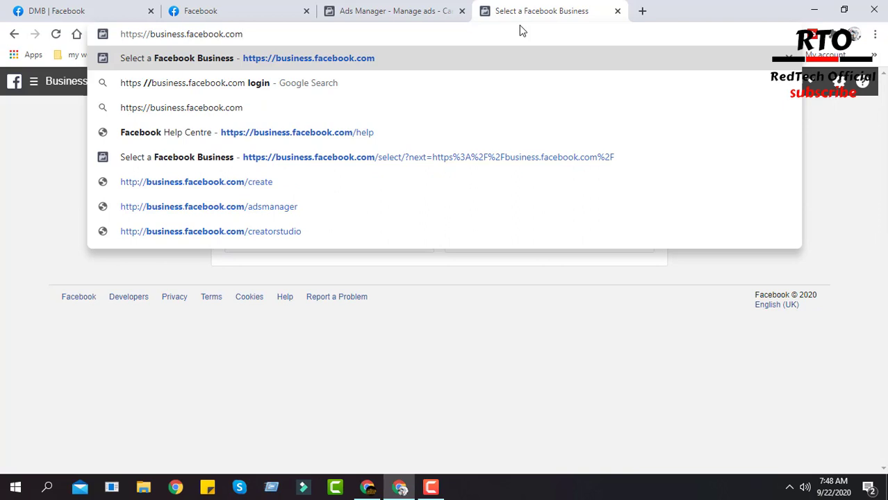
pyautogui.press('Return')
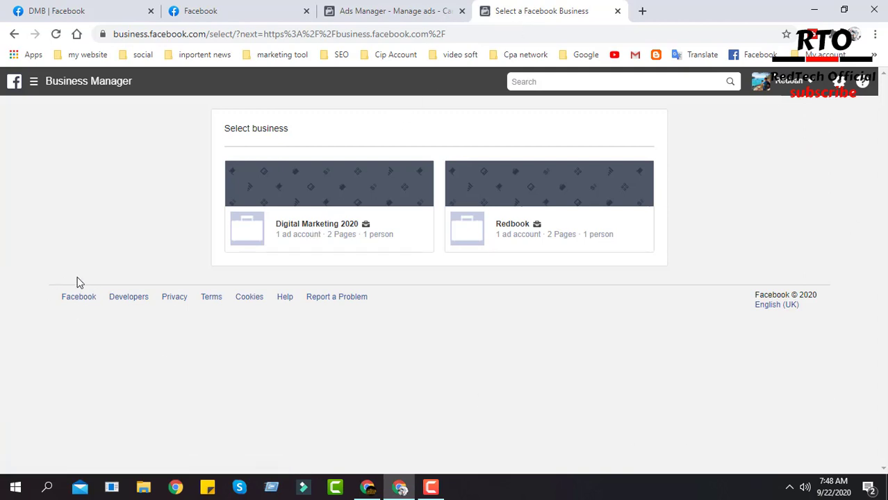
# Step: Open the Digital Marketing 2020 business in Business Manager and go to its Ads Manager
pyautogui.click(382, 6)
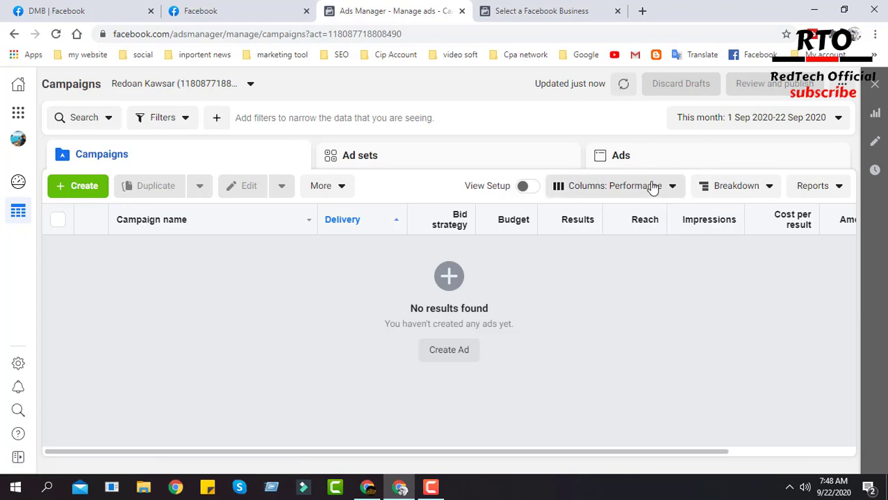
pyautogui.click(550, 6)
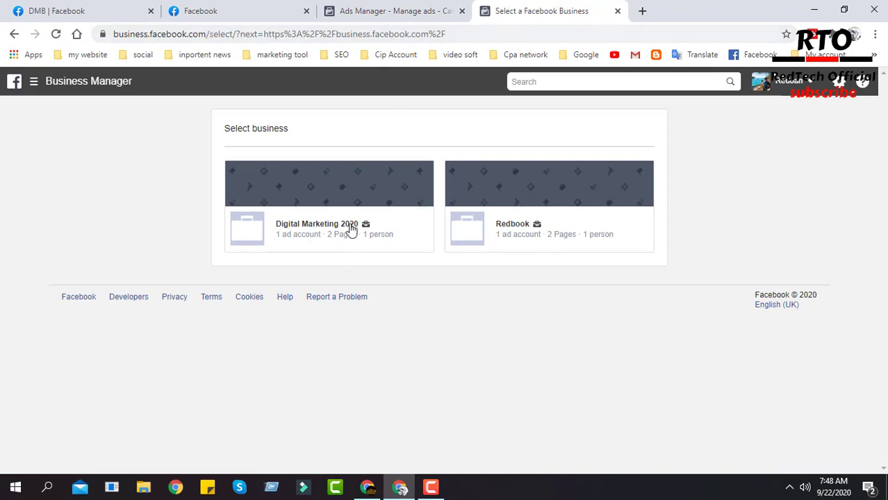
pyautogui.click(318, 230)
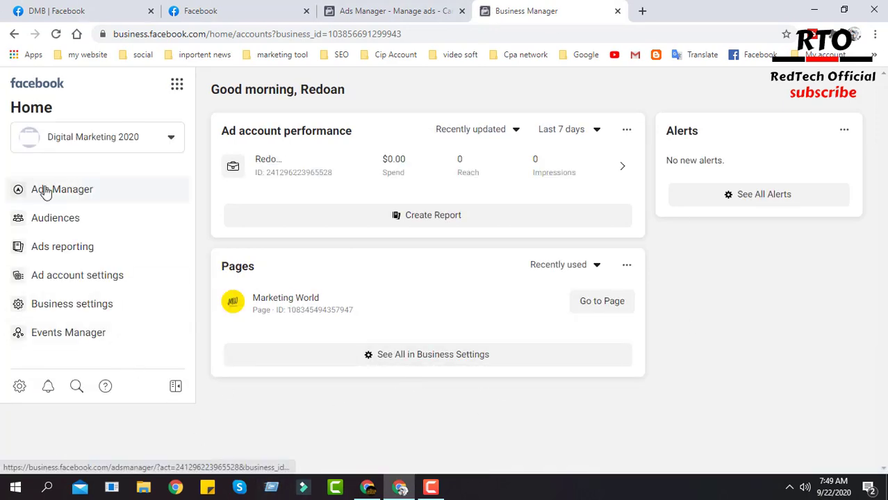
pyautogui.click(81, 197)
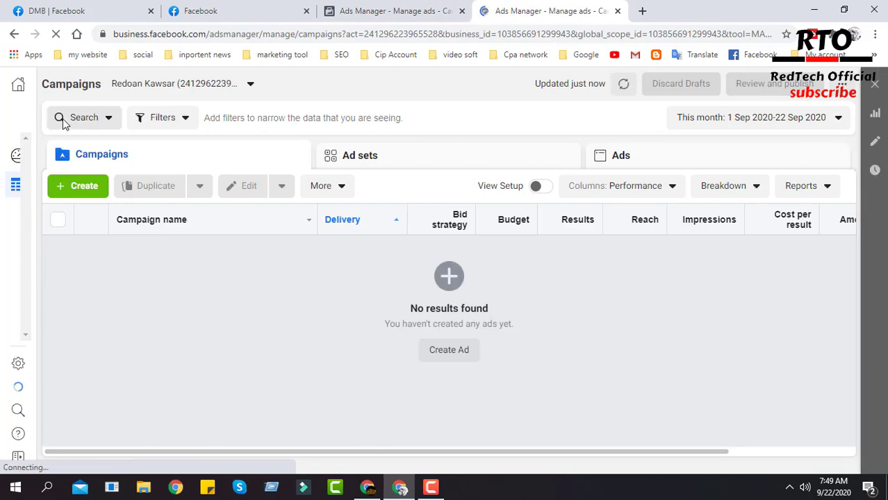
# Step: Compare the campaign pages of the personal Ads Manager and the Digital Marketing 2020 Ads Manager
pyautogui.click(363, 5)
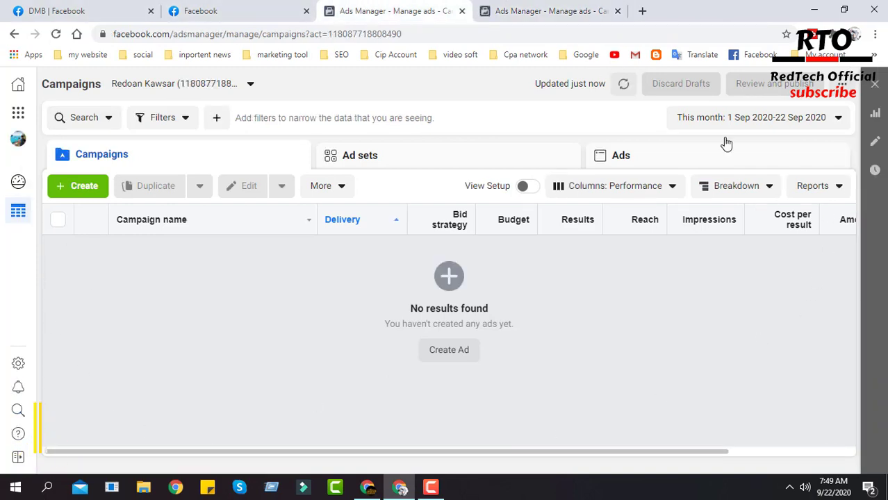
pyautogui.click(565, 5)
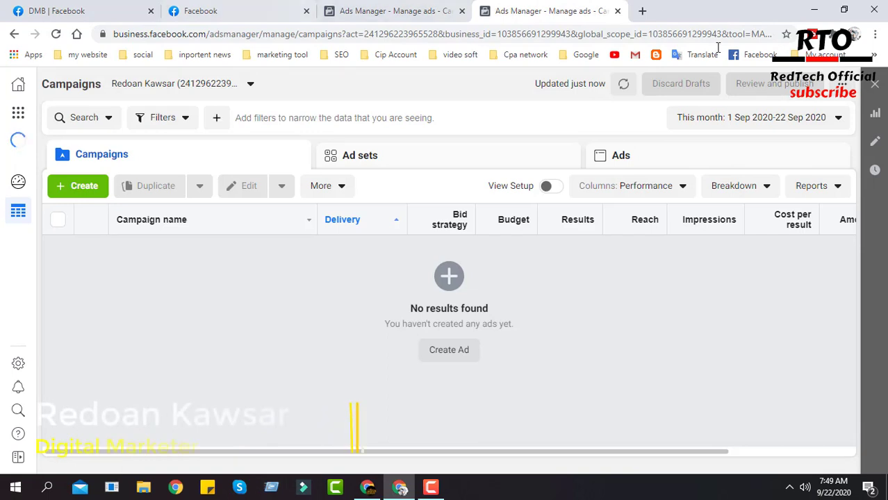
pyautogui.click(432, 5)
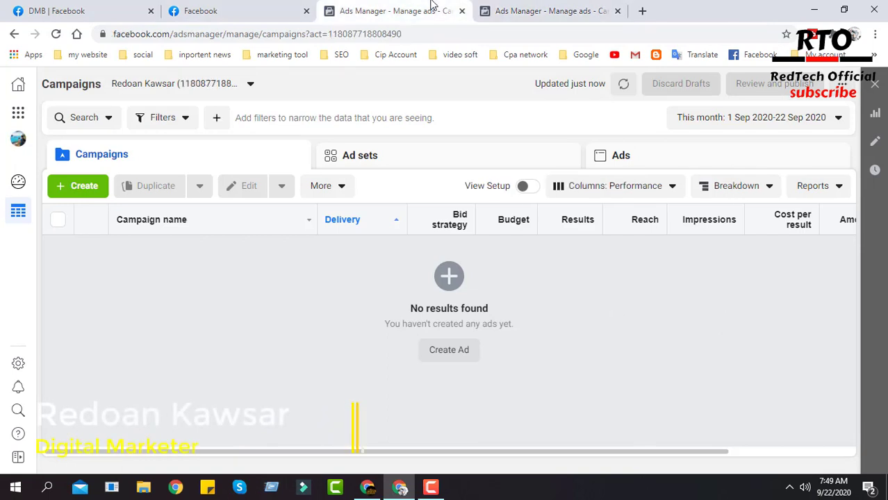
pyautogui.click(542, 8)
pyautogui.click(368, 9)
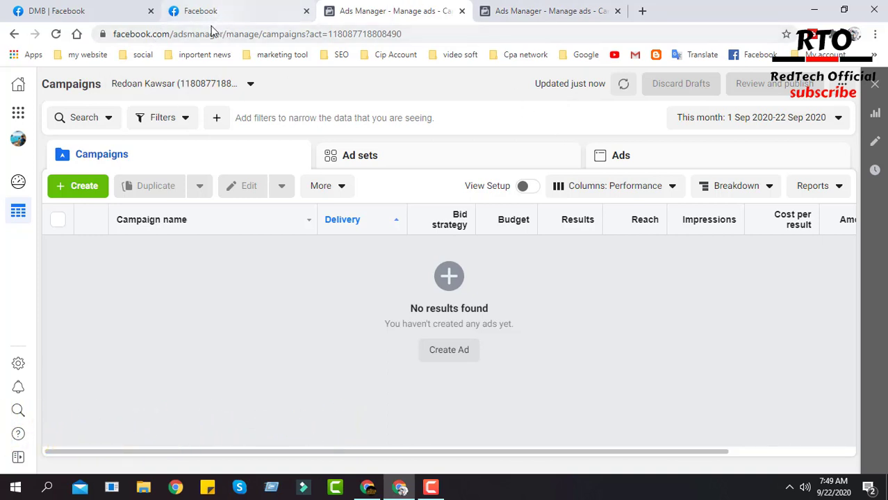
pyautogui.click(530, 9)
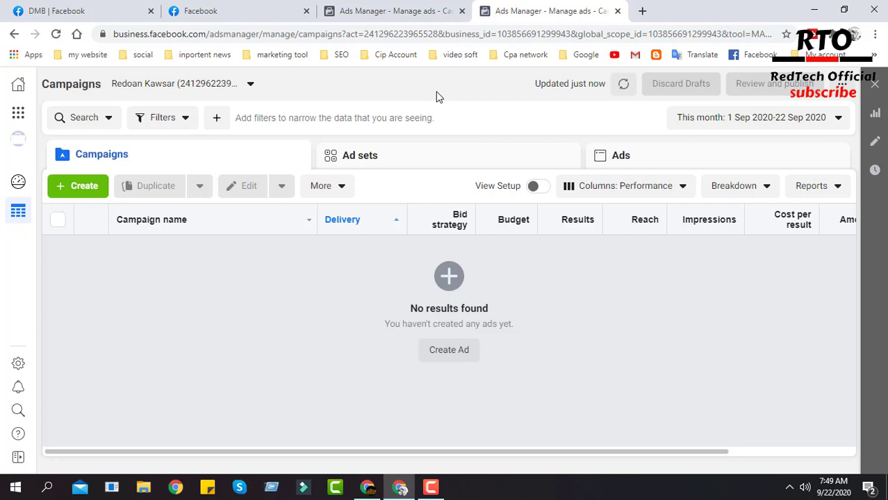
pyautogui.click(410, 9)
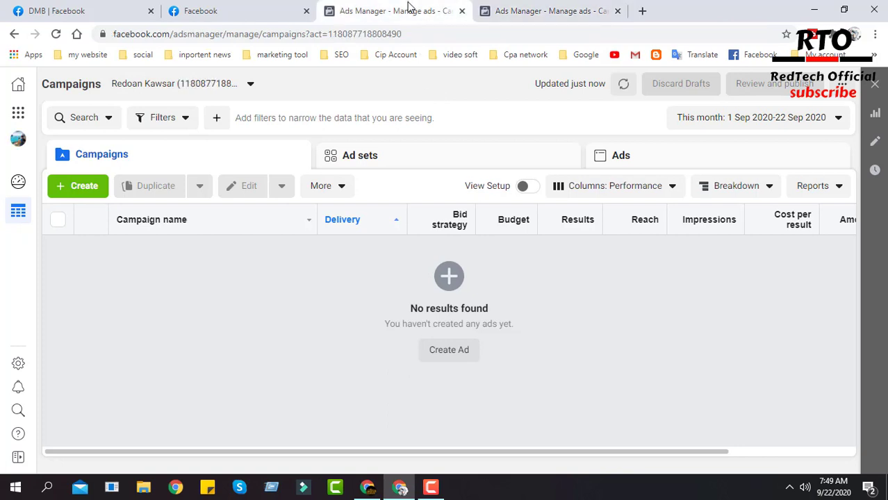
# Step: Review the available ad accounts and switch the personal Ads Manager to the Digital Marketing 2020 ad account
pyautogui.click(230, 86)
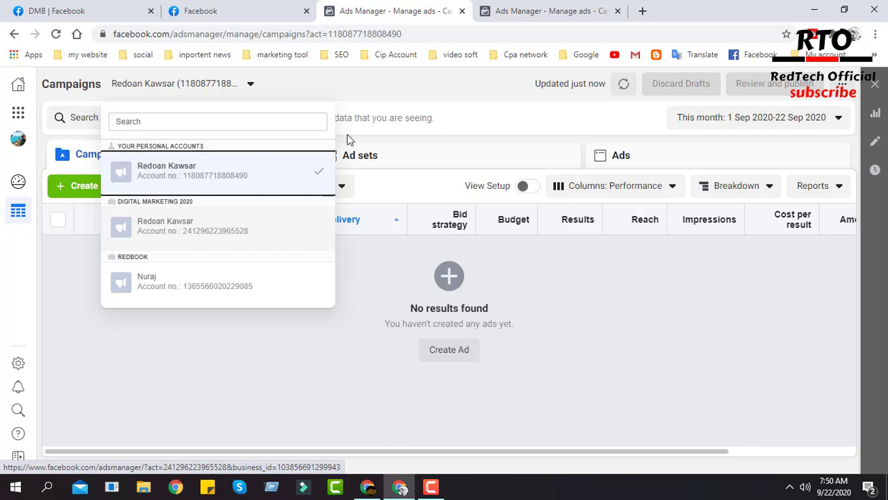
pyautogui.click(396, 83)
pyautogui.click(492, 7)
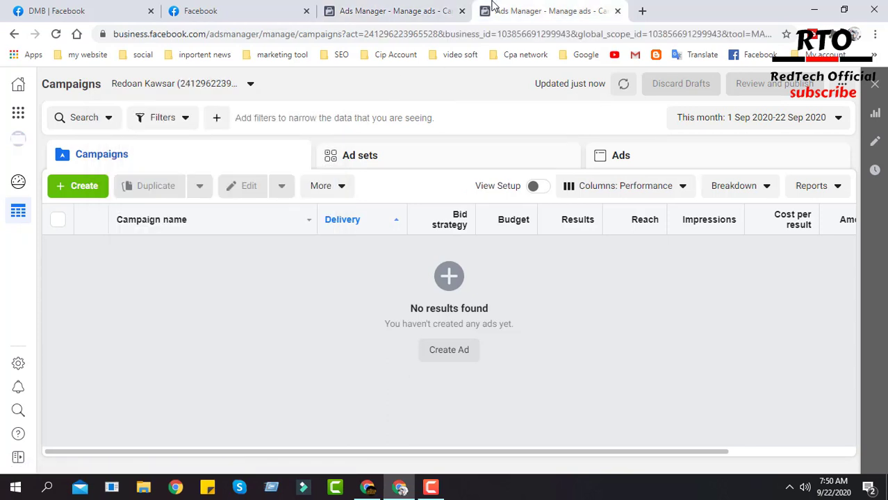
pyautogui.click(450, 5)
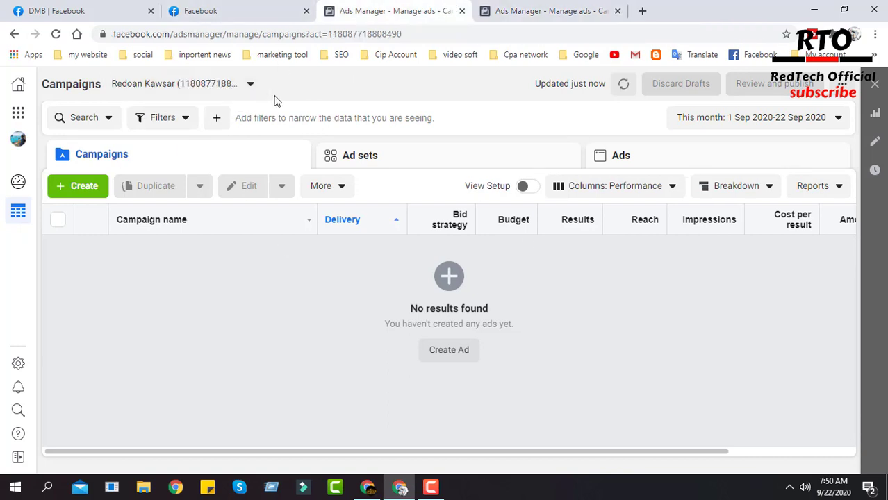
pyautogui.click(184, 82)
pyautogui.click(169, 232)
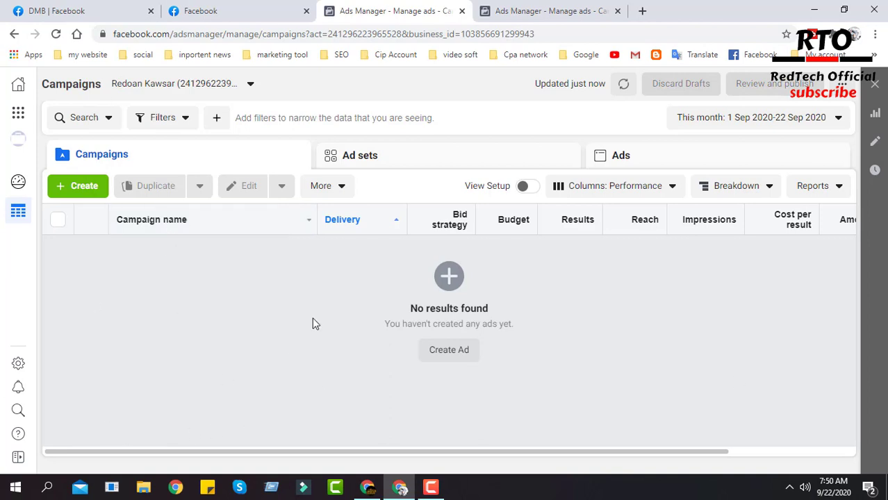
# Step: Select the Digital Marketing 2020 ad account again in the Ads Manager opened through Business Manager
pyautogui.click(547, 11)
pyautogui.click(203, 88)
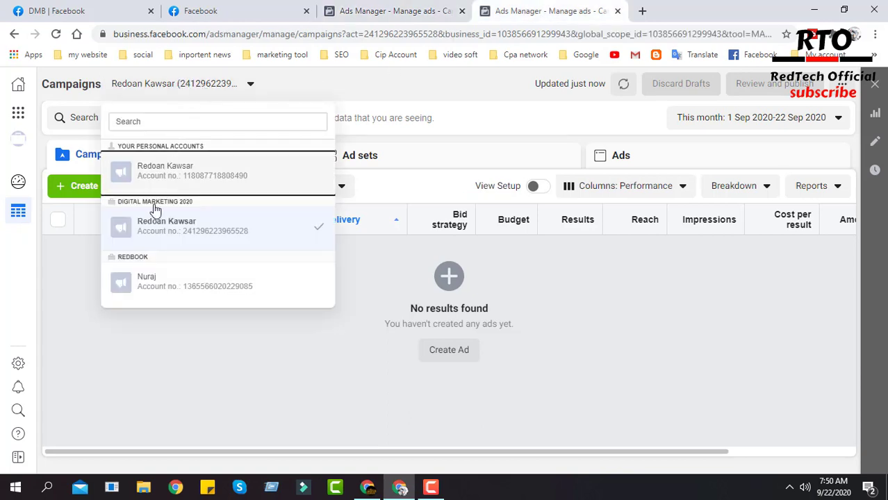
pyautogui.click(153, 235)
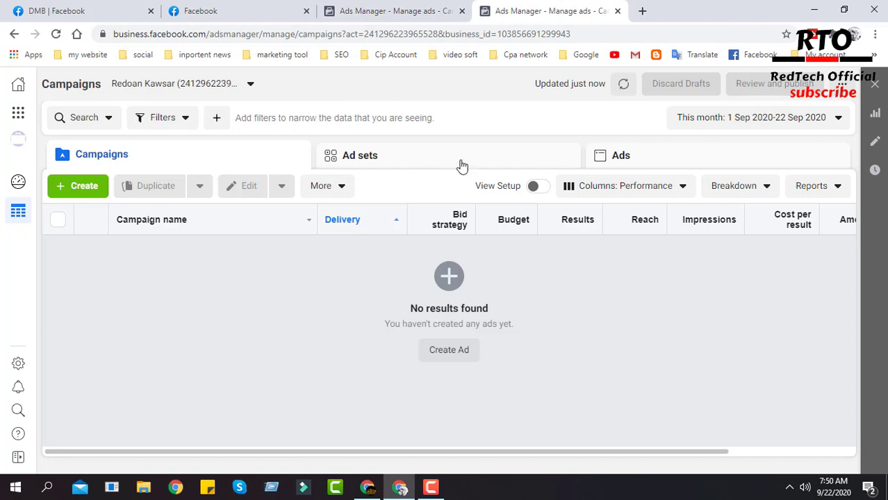